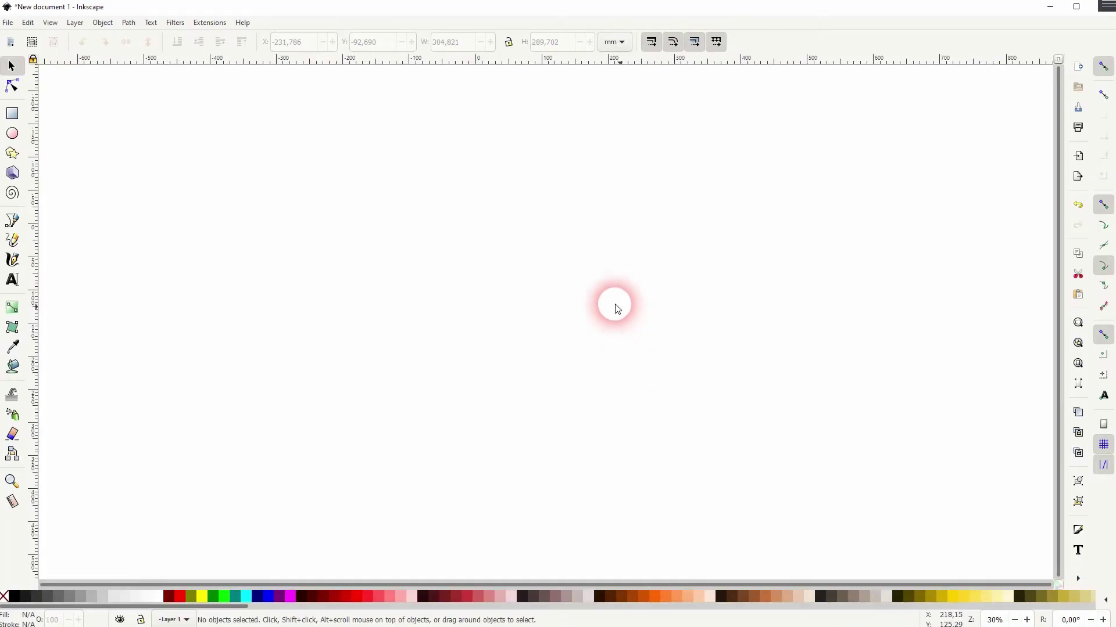
# Open the Extensions menu to reach the Render › Grids generators
pyautogui.click(209, 23)
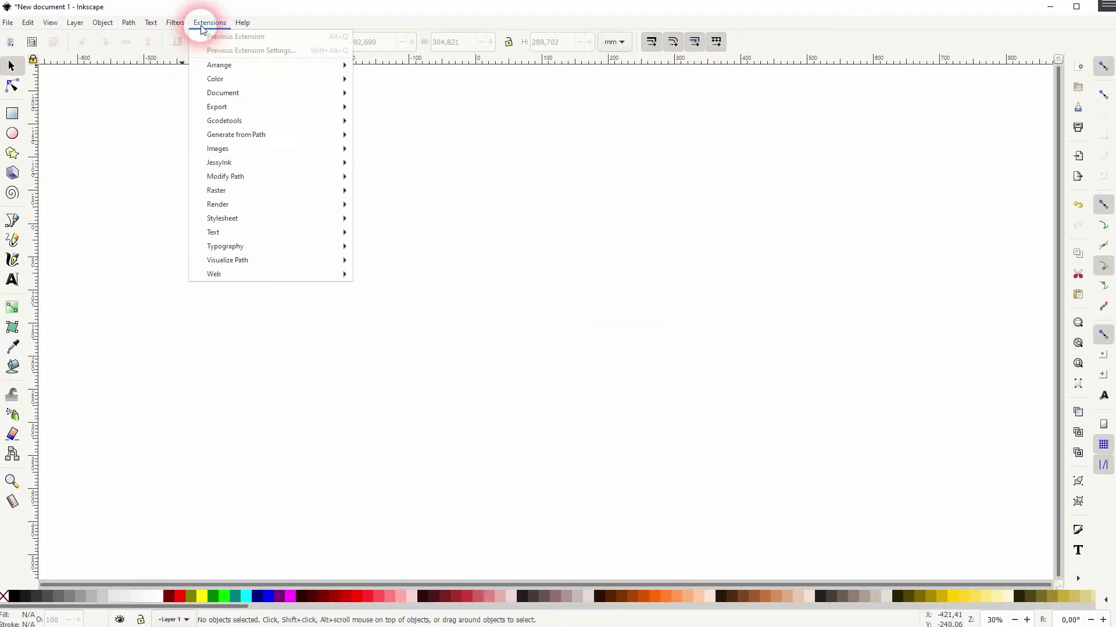
# Render a default isometric grid (10 x 5 divisions, 100 px spacing) with live preview, then select the grid group
pyautogui.moveTo(324, 205)
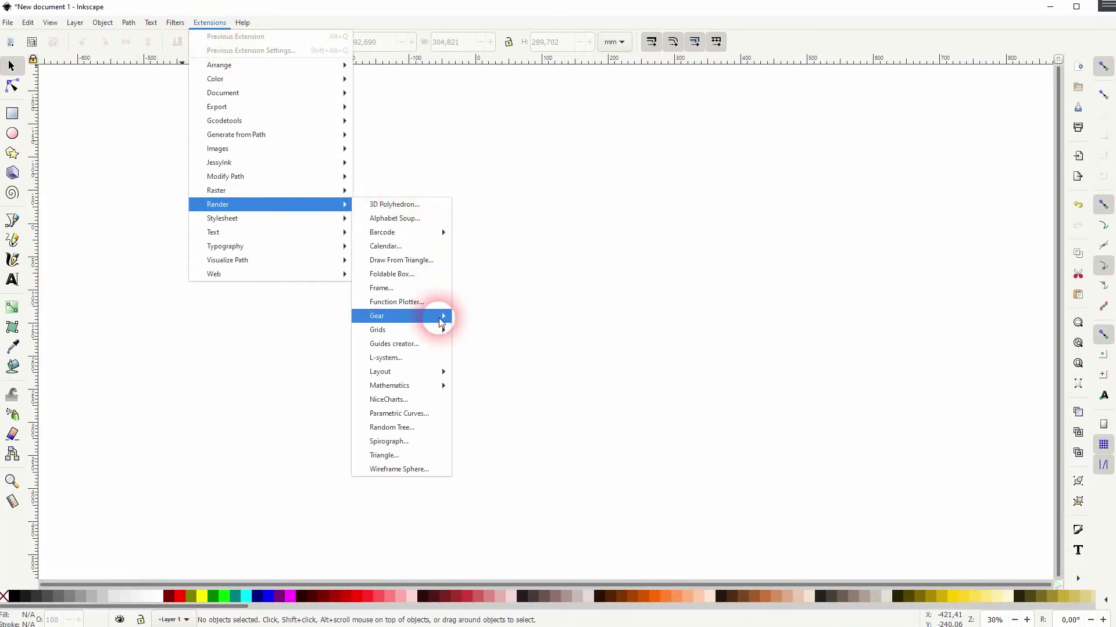
pyautogui.moveTo(437, 337)
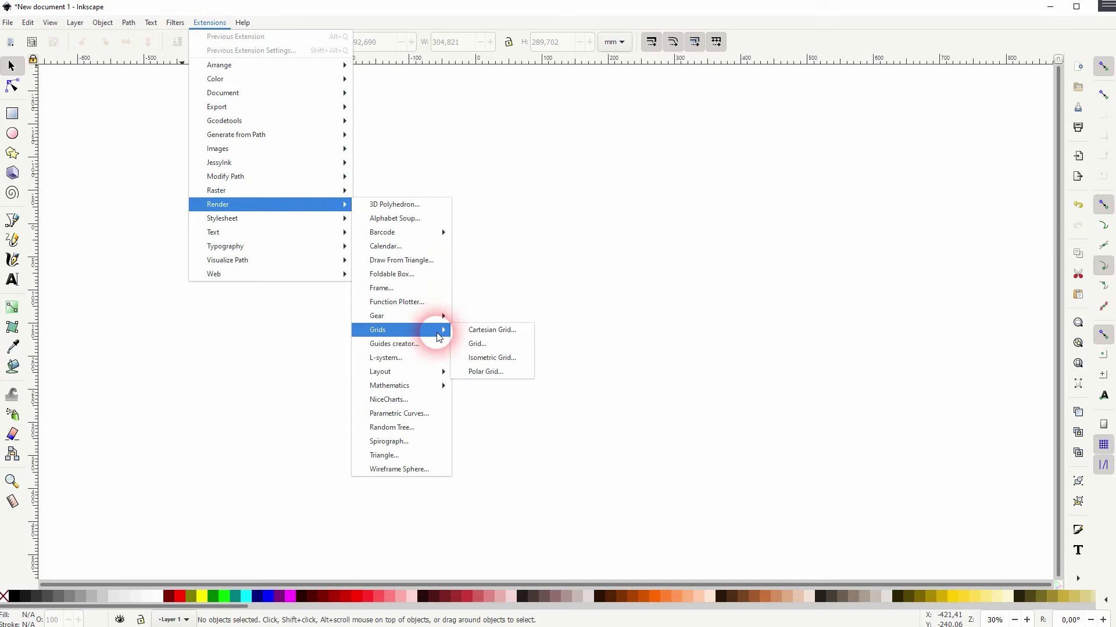
pyautogui.click(514, 360)
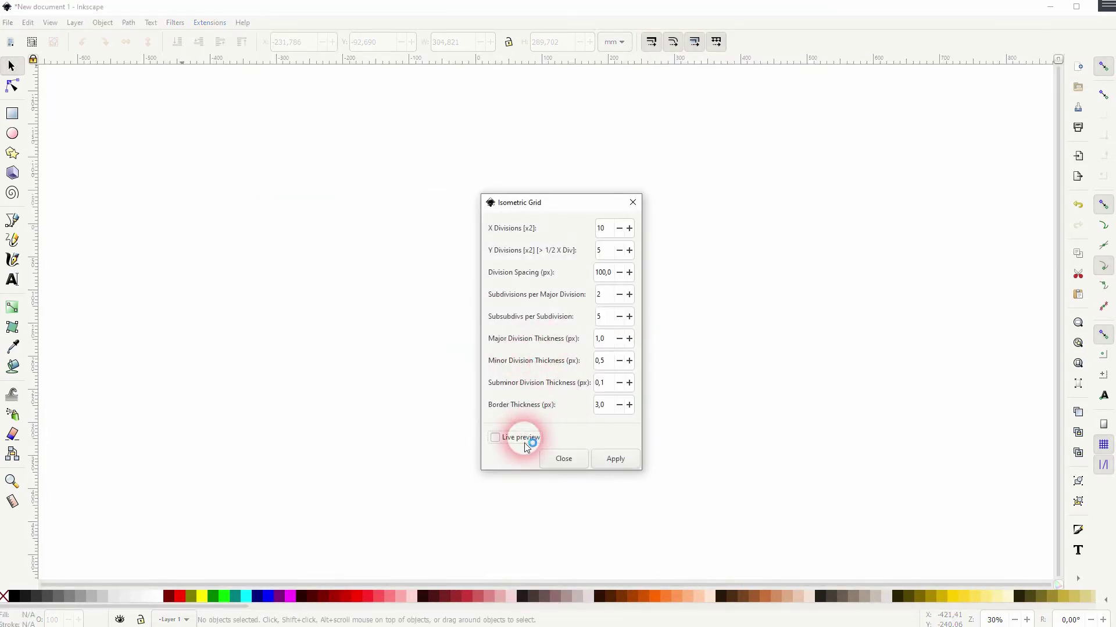
pyautogui.click(525, 440)
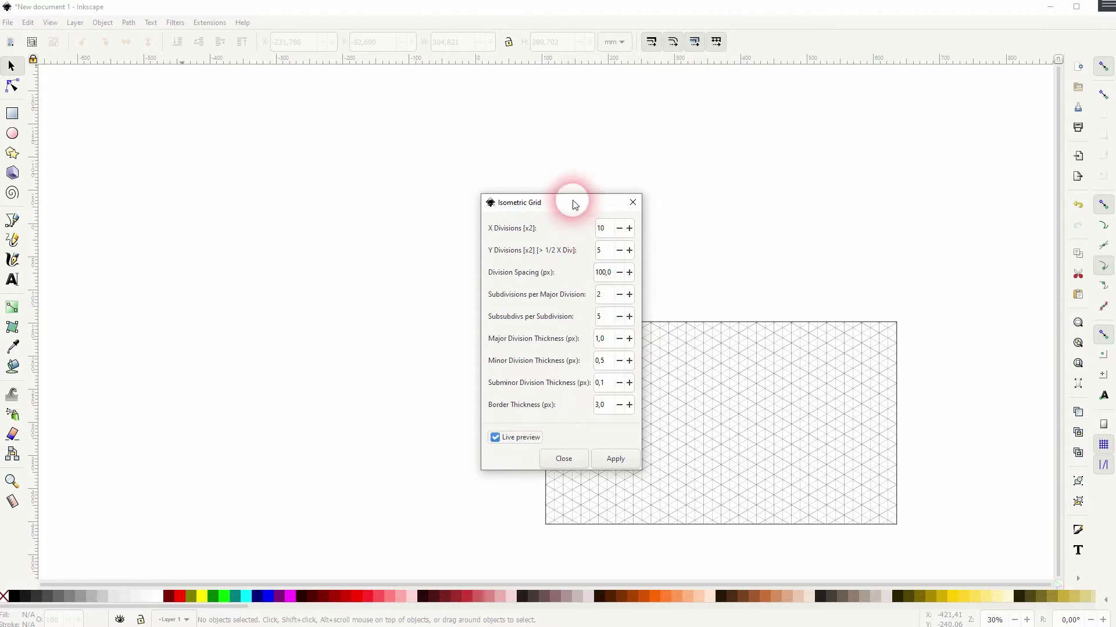
pyautogui.moveTo(572, 200); pyautogui.dragTo(270, 250)
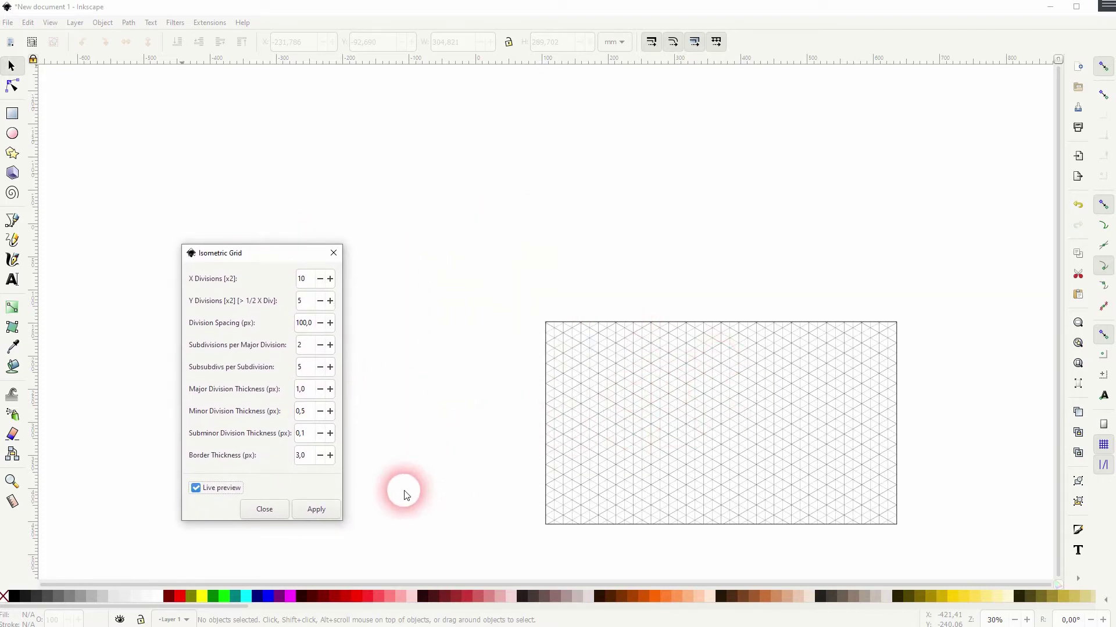
pyautogui.click(332, 253)
pyautogui.moveTo(610, 423); pyautogui.dragTo(759, 337)
pyautogui.click(709, 309)
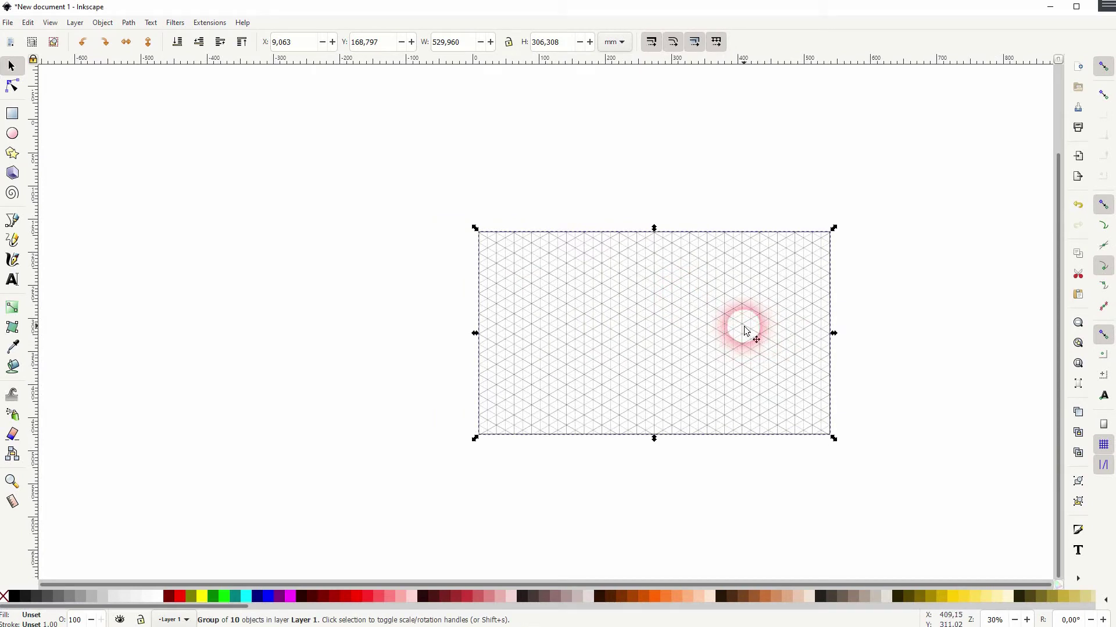
# Delete the grid and reopen Isometric Grid settings with Live preview enabled
pyautogui.press('Delete')
pyautogui.click(209, 22)
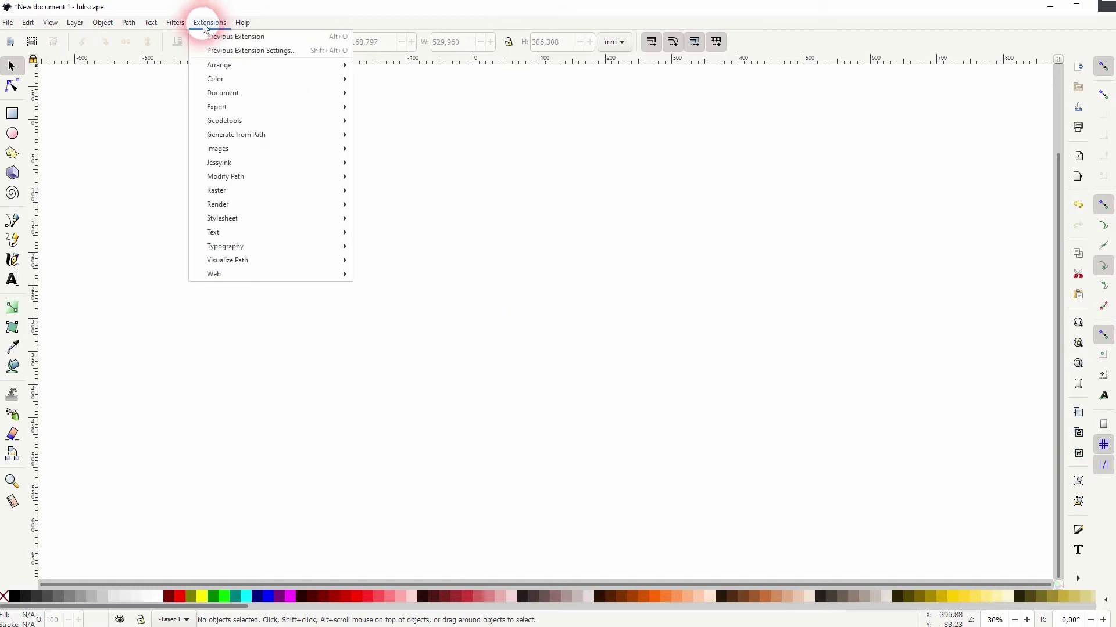
pyautogui.moveTo(307, 201)
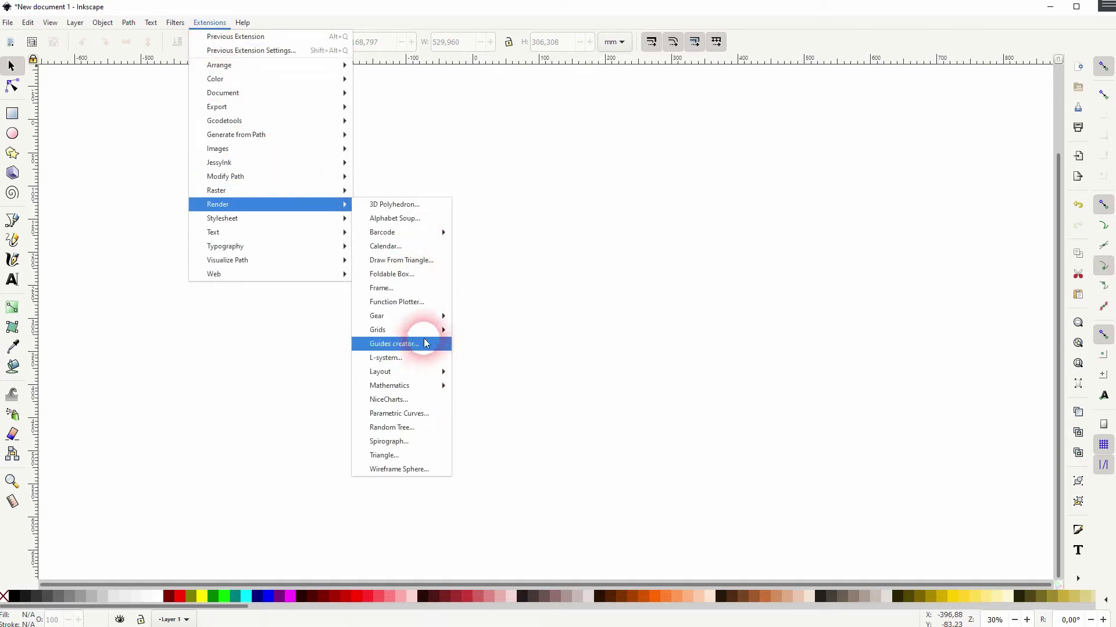
pyautogui.moveTo(424, 337)
pyautogui.click(499, 343)
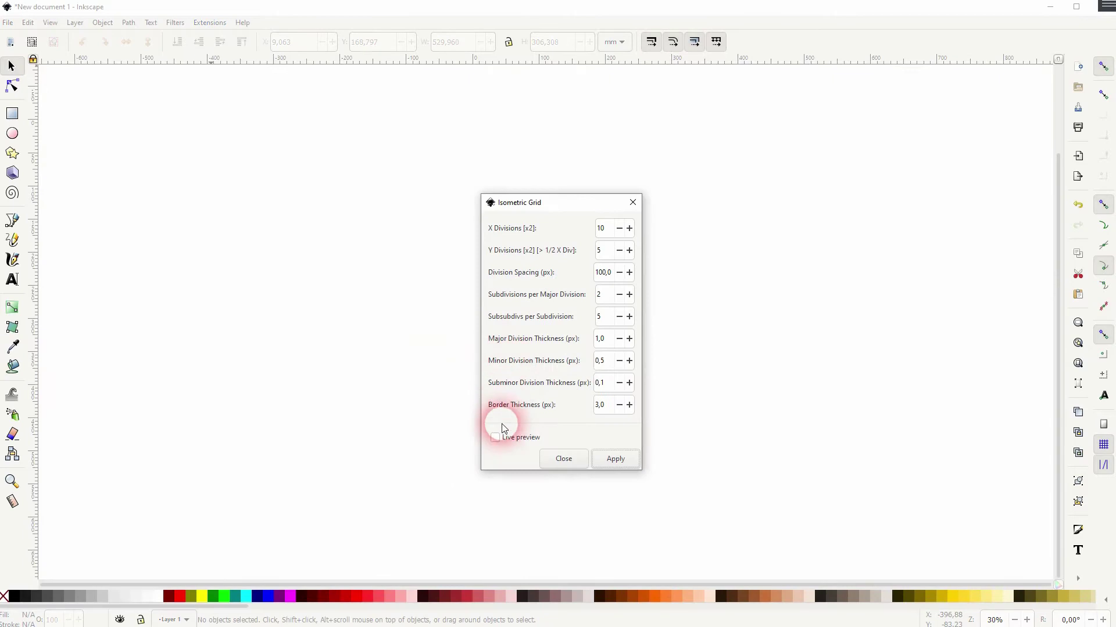
pyautogui.click(516, 440)
pyautogui.moveTo(568, 208); pyautogui.dragTo(241, 255)
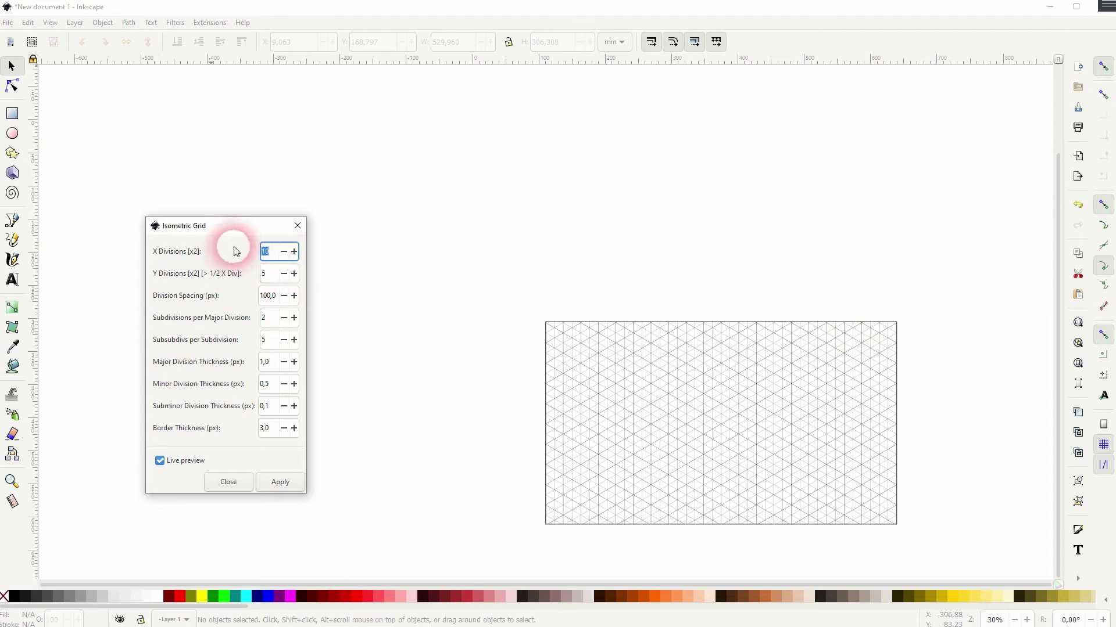
# Preview X Divisions of 5 and 20, then set it back to 10
pyautogui.write('5')
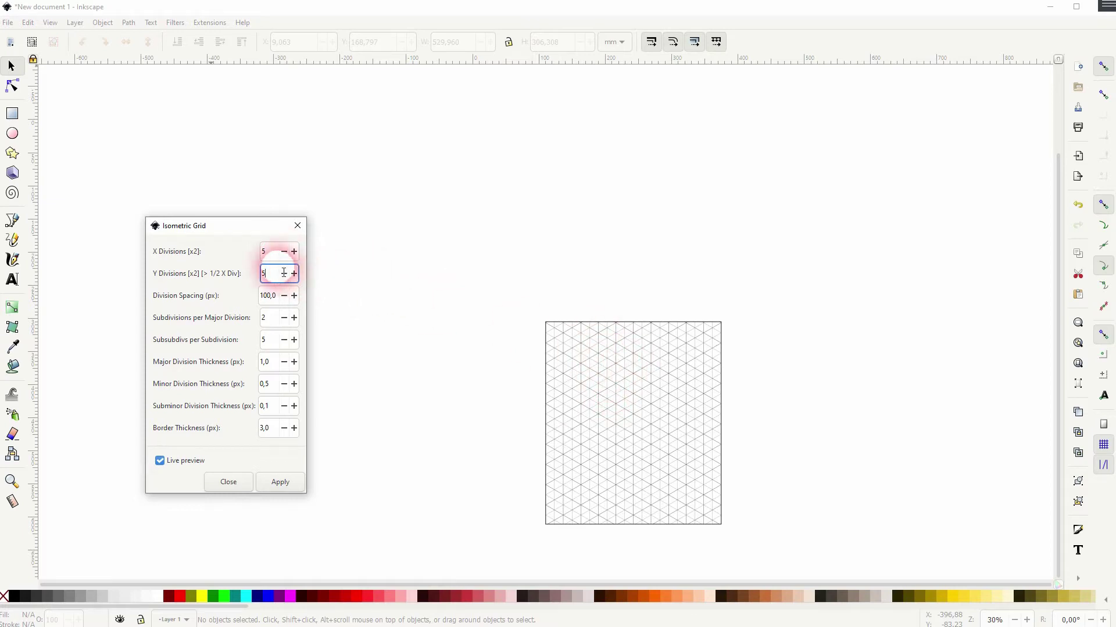
pyautogui.click(267, 251)
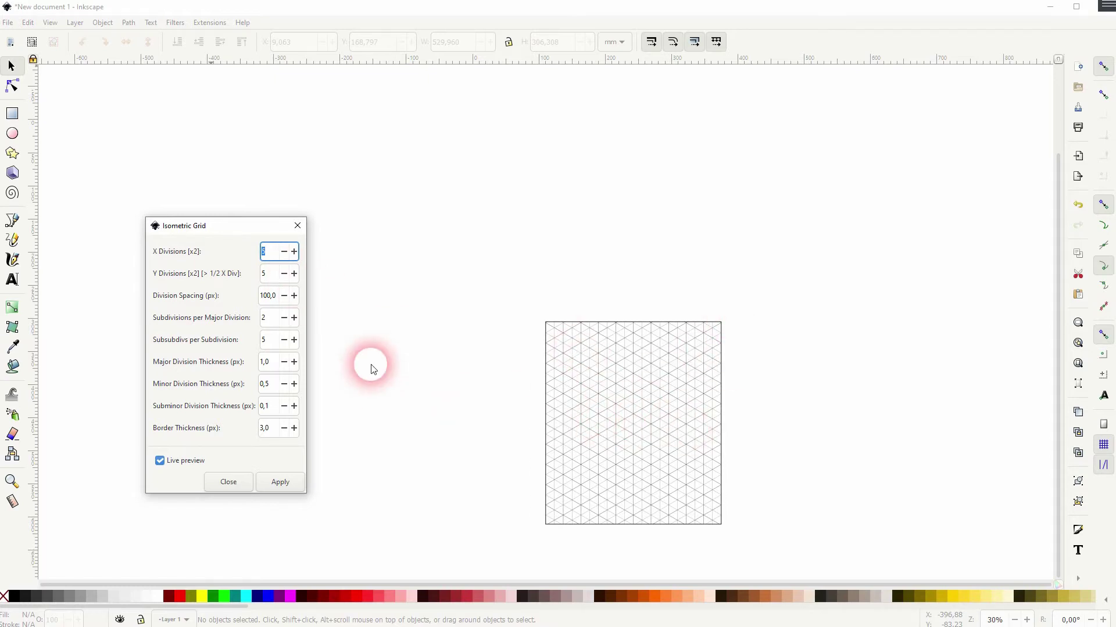
pyautogui.write('20')
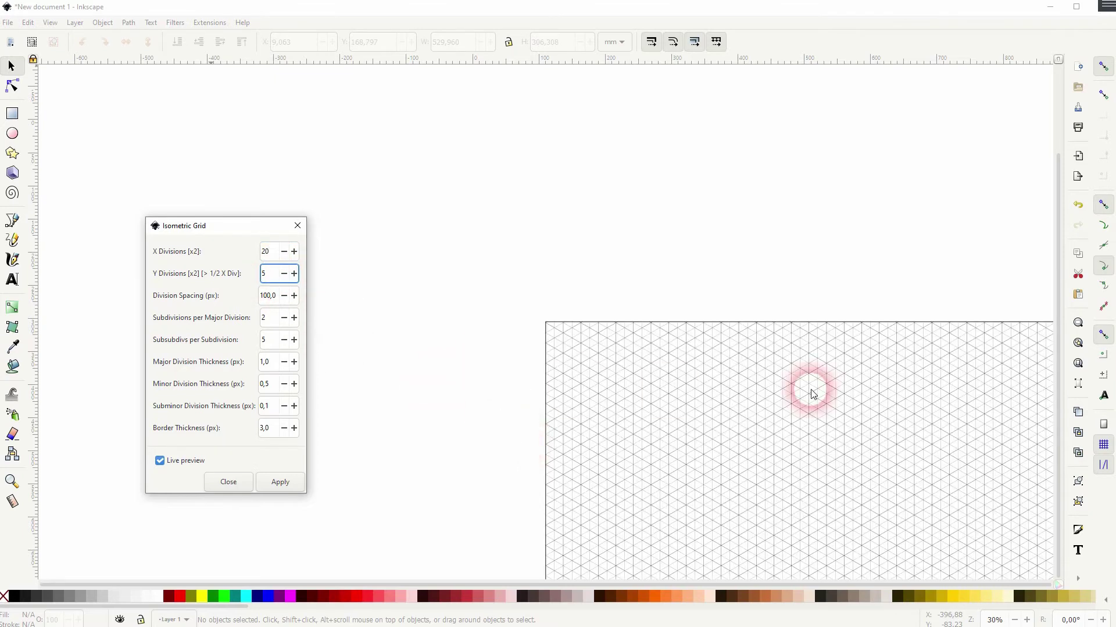
pyautogui.doubleClick(268, 252)
pyautogui.write('10')
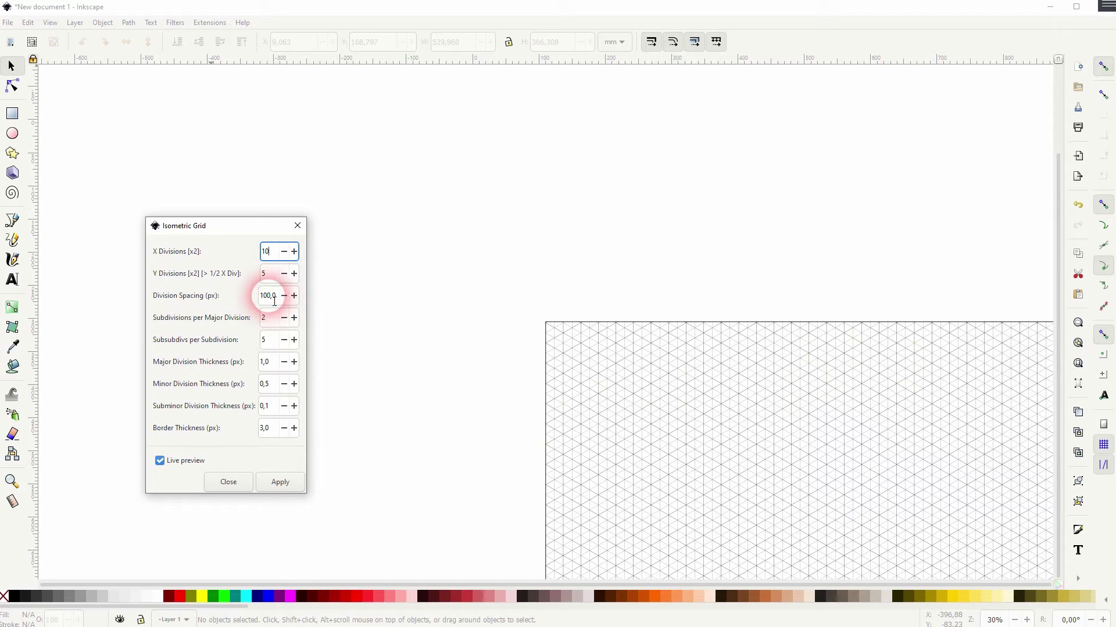
pyautogui.click(270, 297)
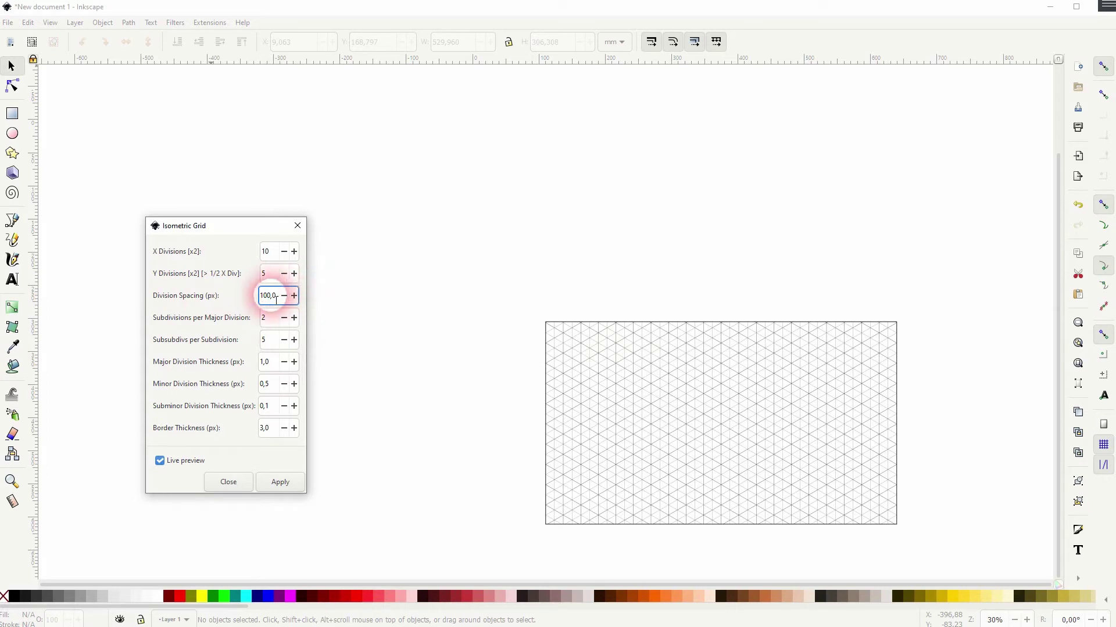
# Preview Division Spacing 10 and 250, restore 100, and set Subdivisions per Major Division to 20
pyautogui.press('BackSpace')
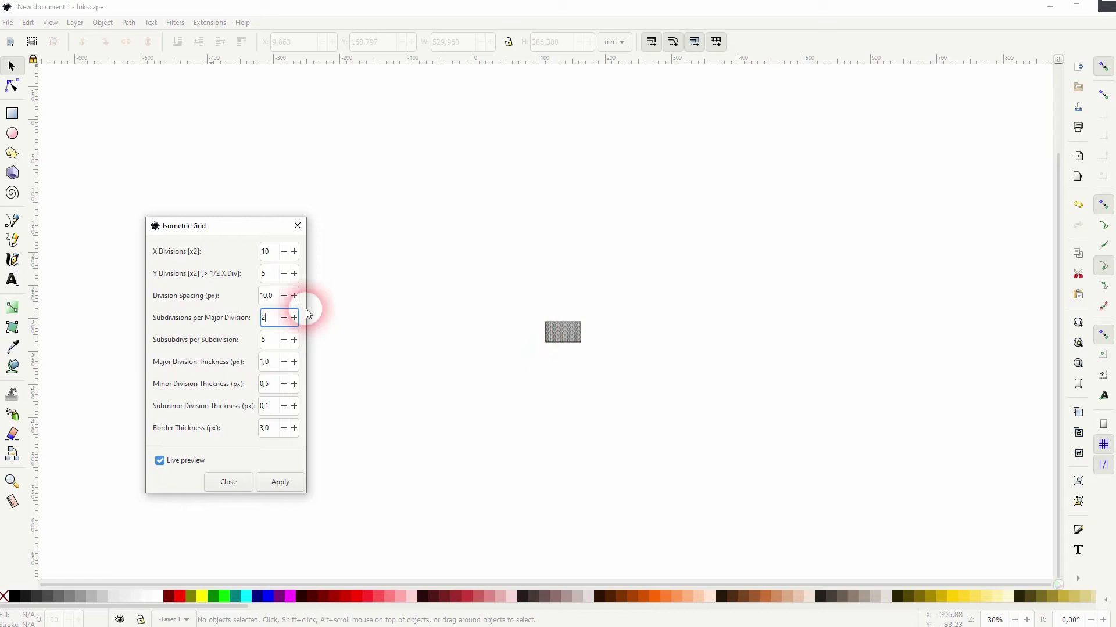
pyautogui.doubleClick(265, 296)
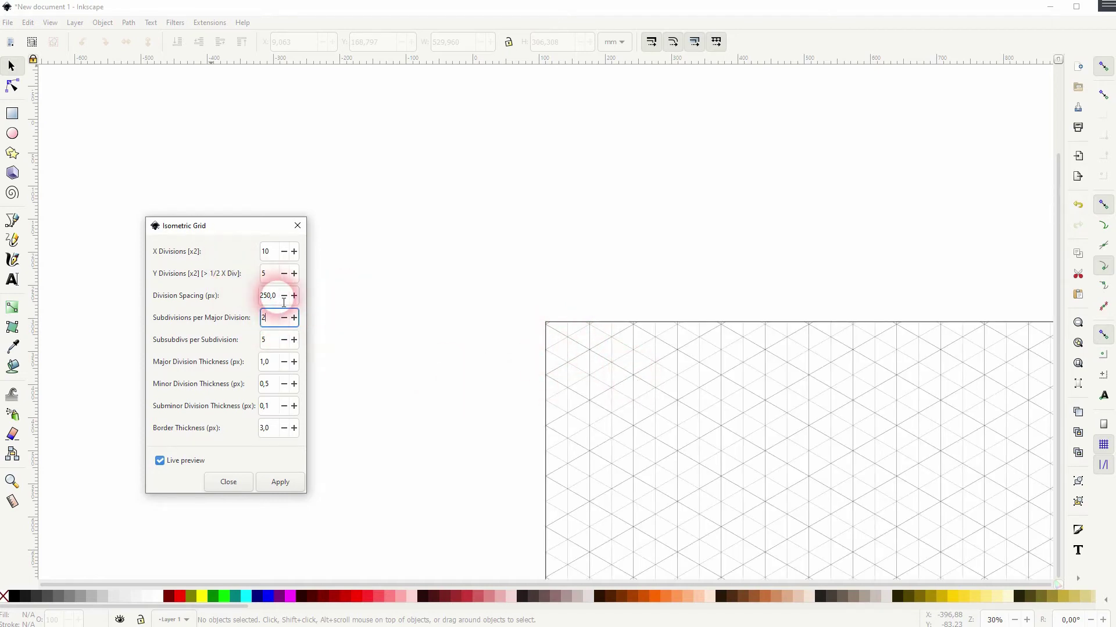
pyautogui.moveTo(277, 302); pyautogui.dragTo(211, 298)
pyautogui.write('100')
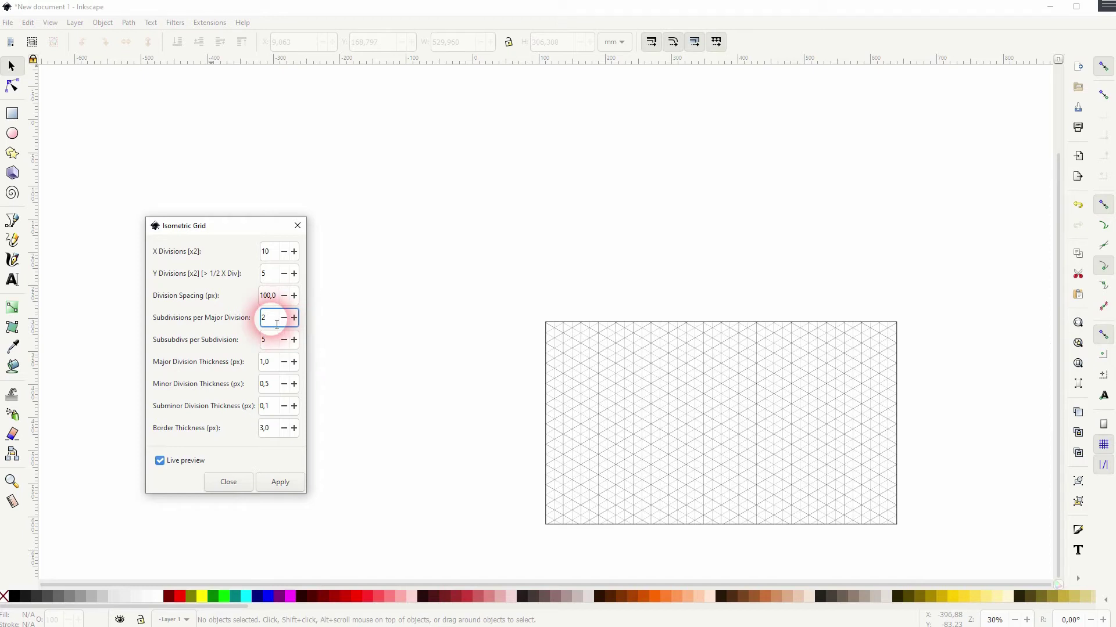
pyautogui.write('0')
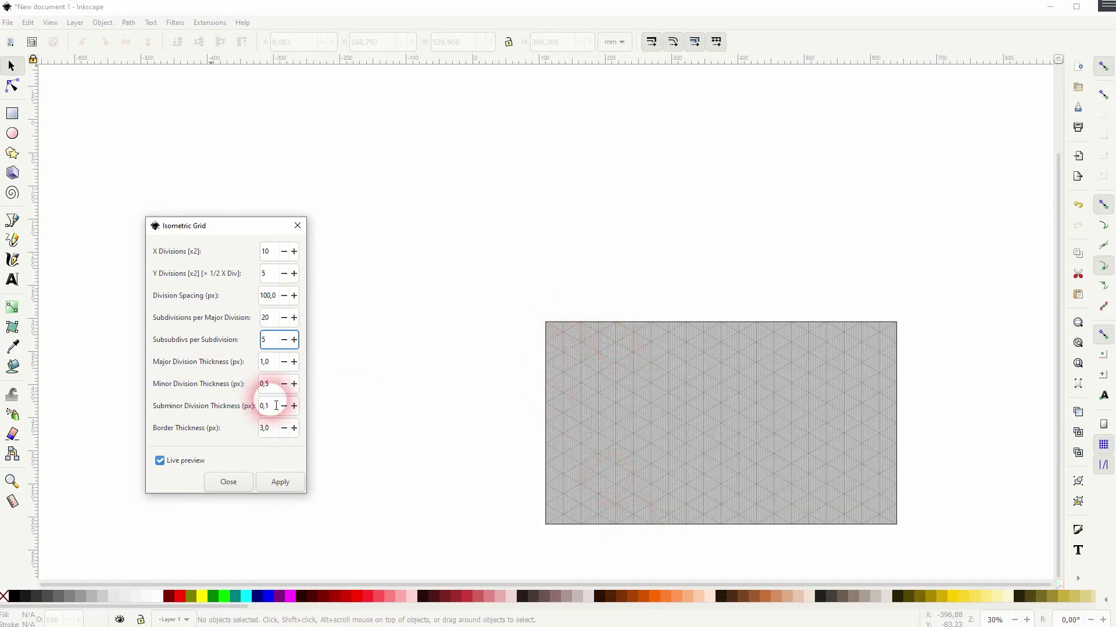
# Set Subdivisions per Major Division to 2 and Subsubdivs per Subdivision to 2
pyautogui.doubleClick(266, 317)
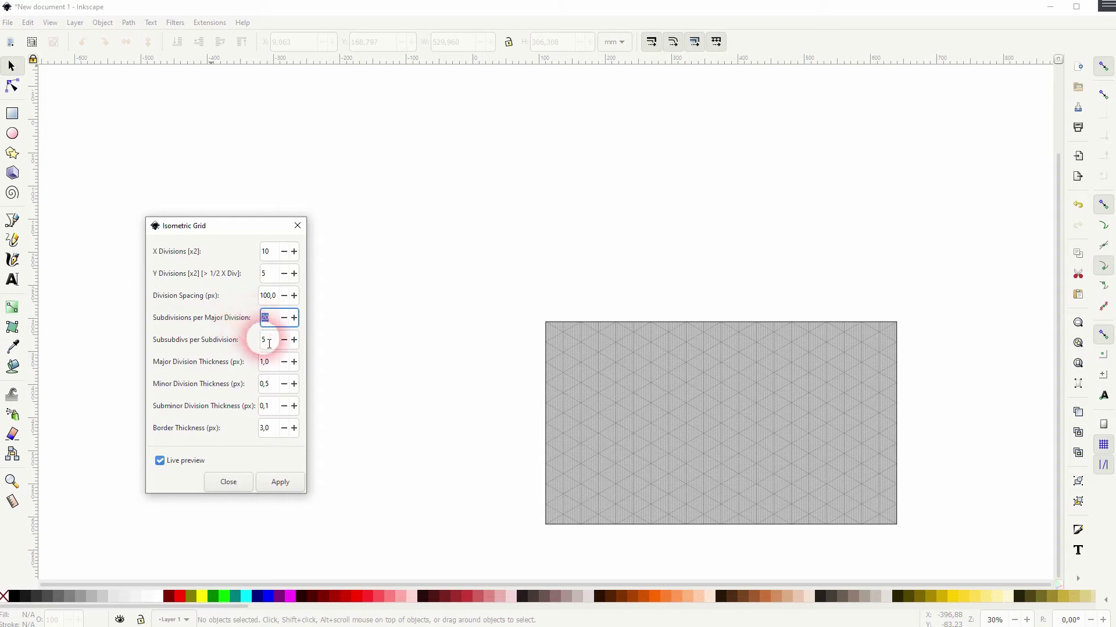
pyautogui.write('2')
pyautogui.click(269, 343)
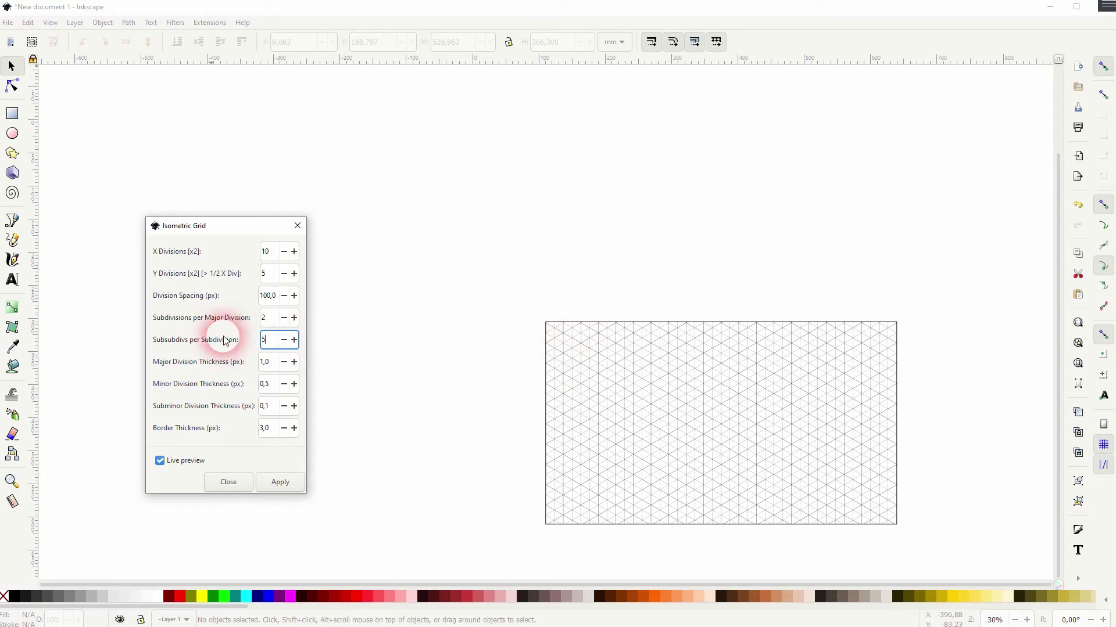
pyautogui.press('BackSpace')
pyautogui.write('2')
pyautogui.click(271, 361)
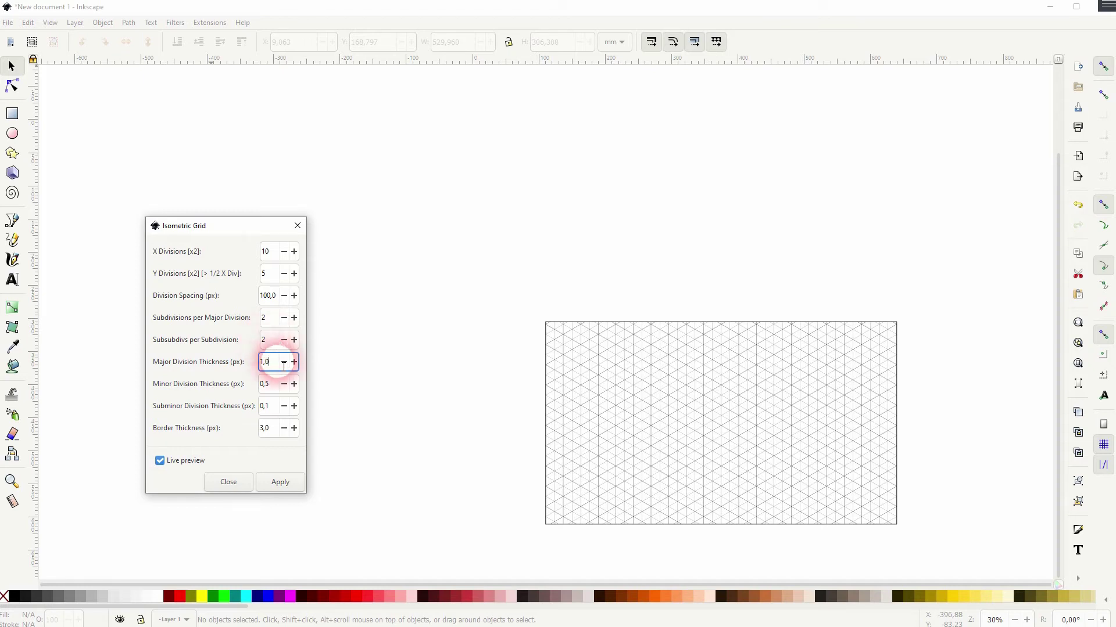
# Change Major Division Thickness to 10 px for heavy major grid lines
pyautogui.moveTo(283, 366); pyautogui.dragTo(259, 363)
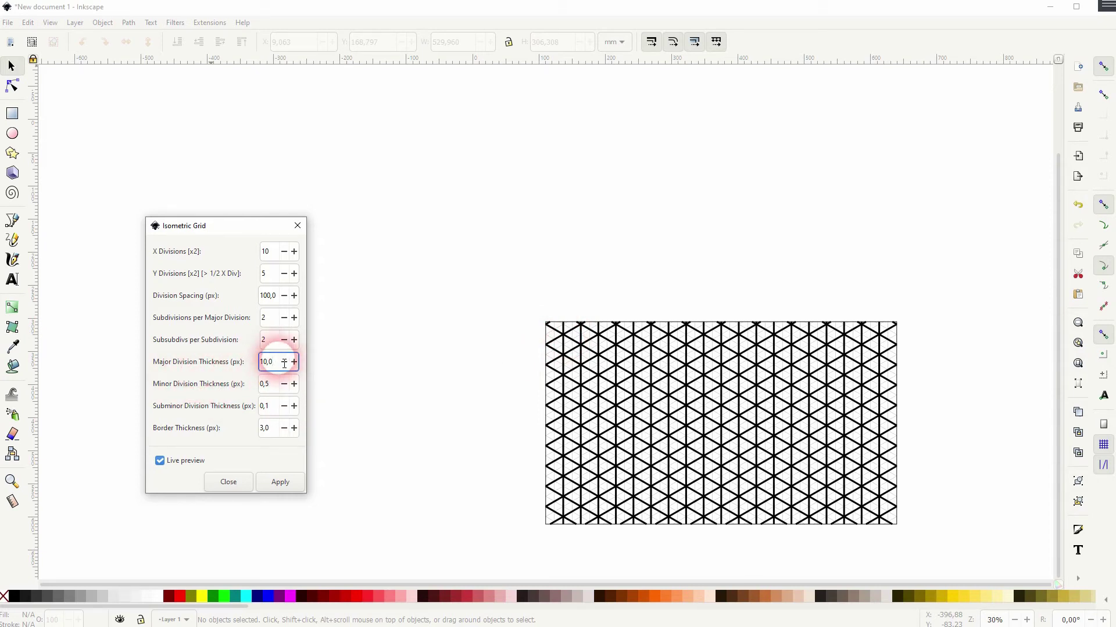
pyautogui.click(268, 252)
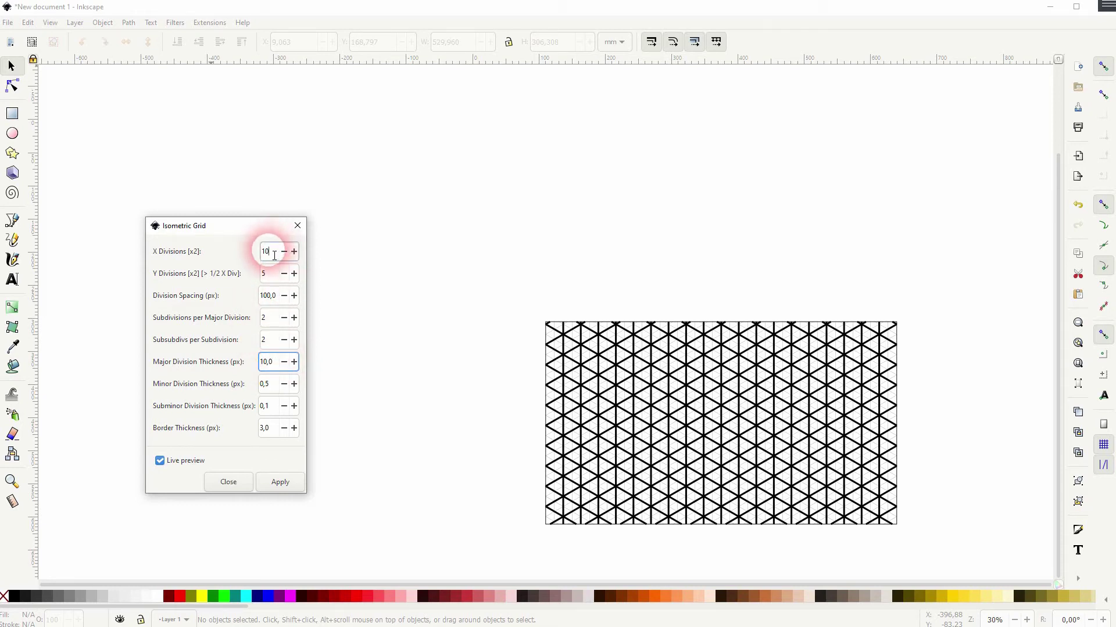
pyautogui.press('Tab')
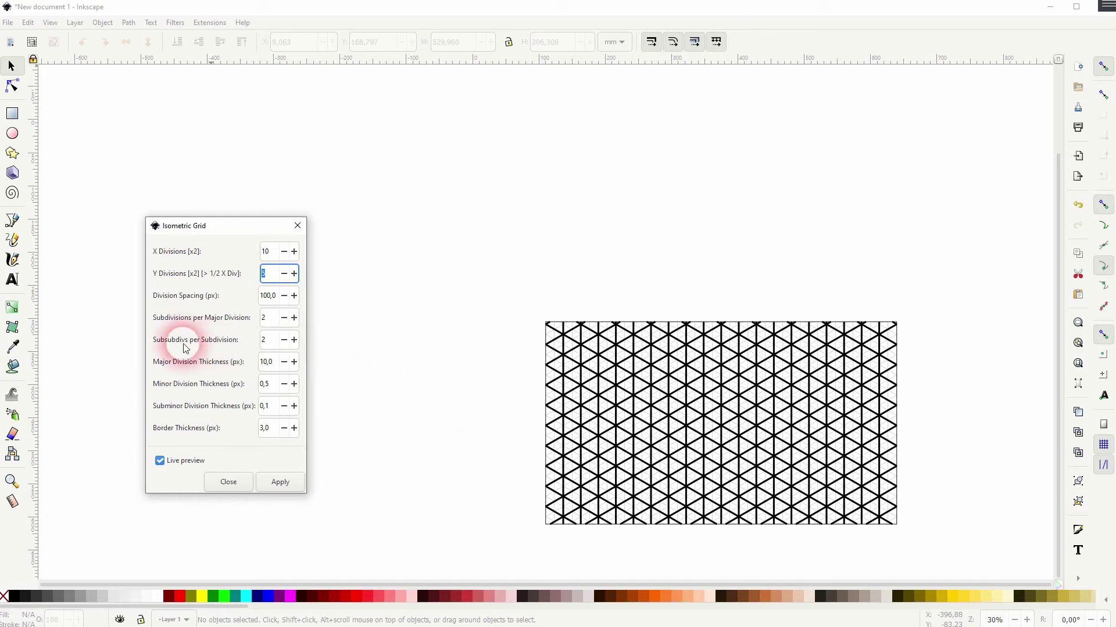
# Reset Major Division Thickness to 1,0, preview Minor Division Thickness 10, then set it to 0,5
pyautogui.moveTo(276, 362); pyautogui.dragTo(219, 364)
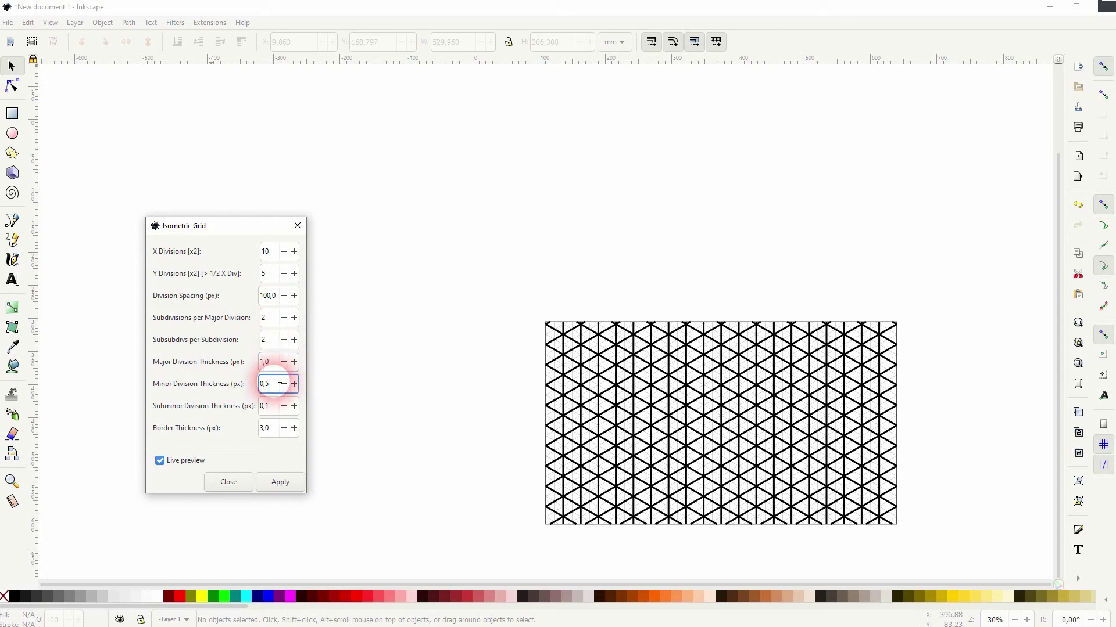
pyautogui.moveTo(280, 386); pyautogui.dragTo(245, 386)
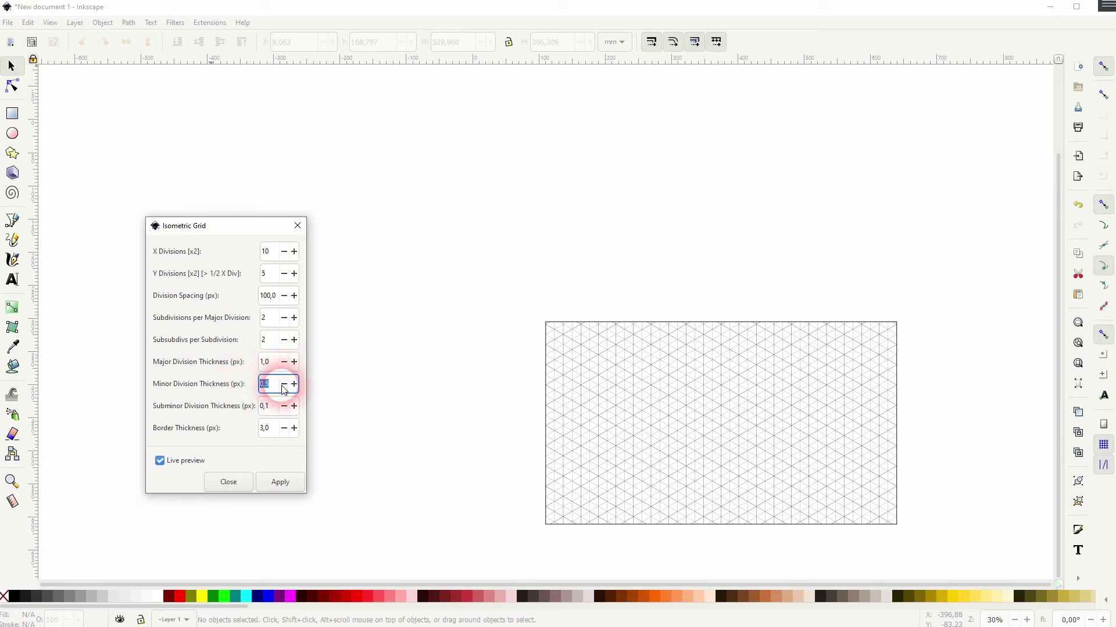
pyautogui.write('10')
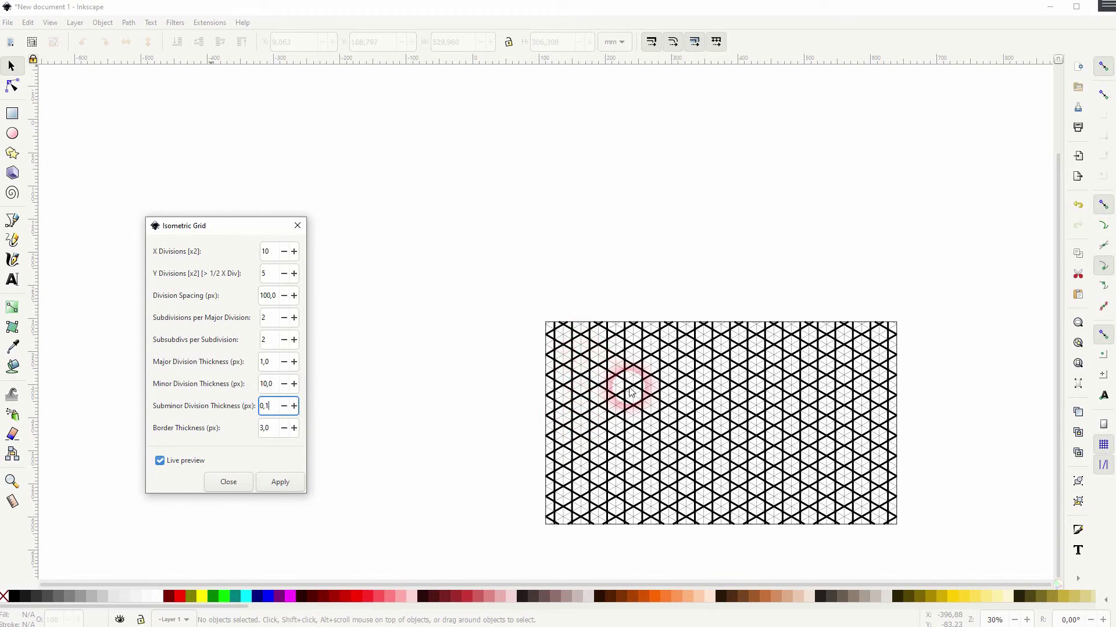
pyautogui.click(465, 364)
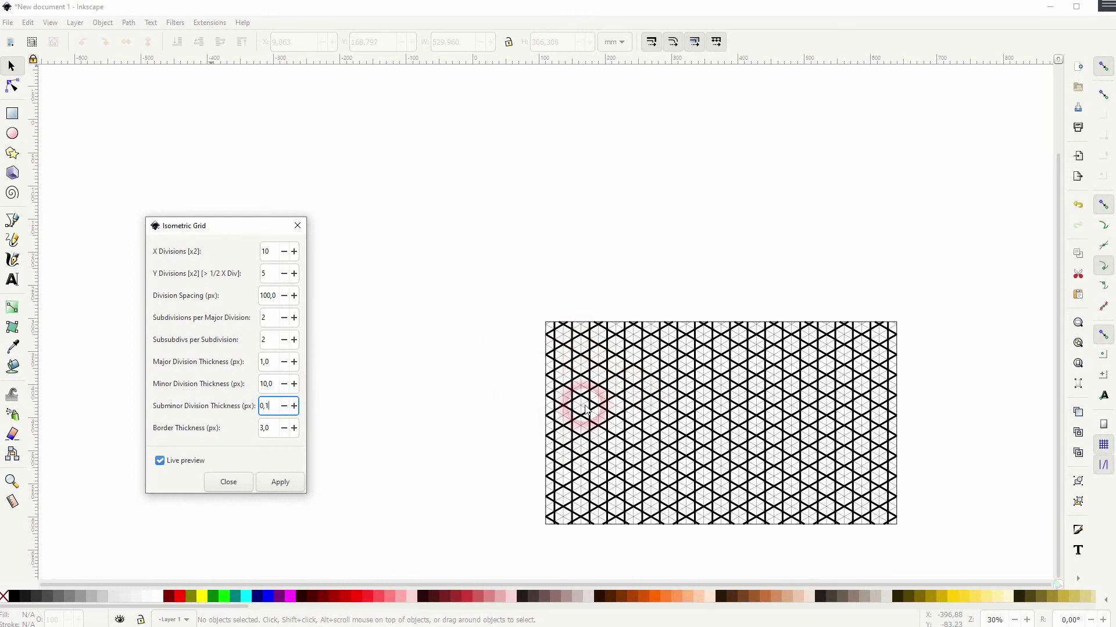
pyautogui.click(271, 384)
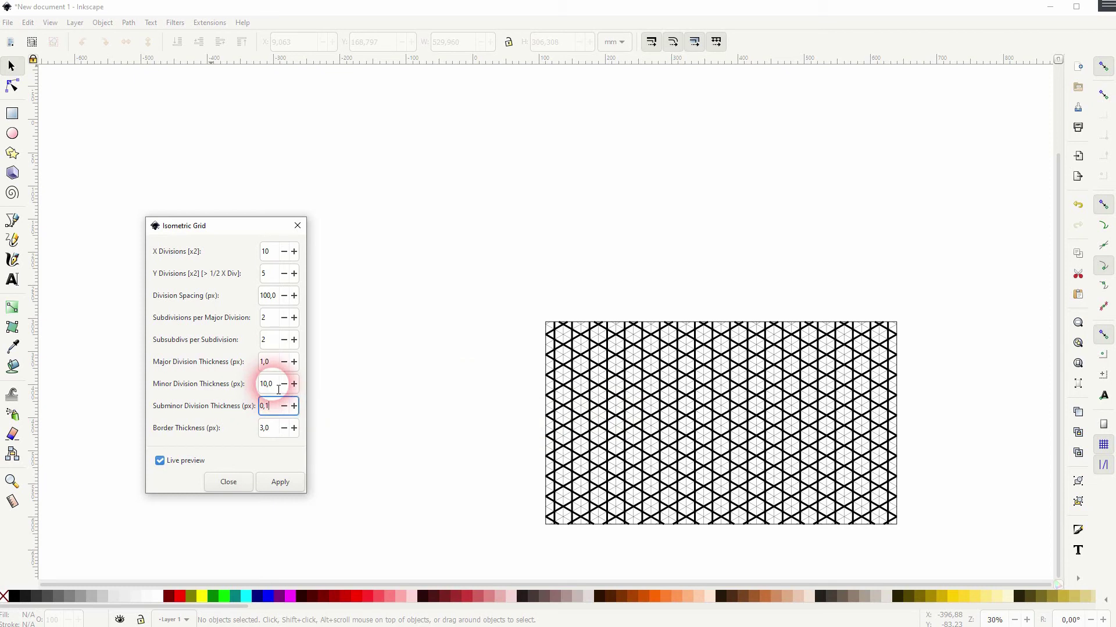
pyautogui.moveTo(281, 389); pyautogui.dragTo(252, 389)
pyautogui.write('0,5')
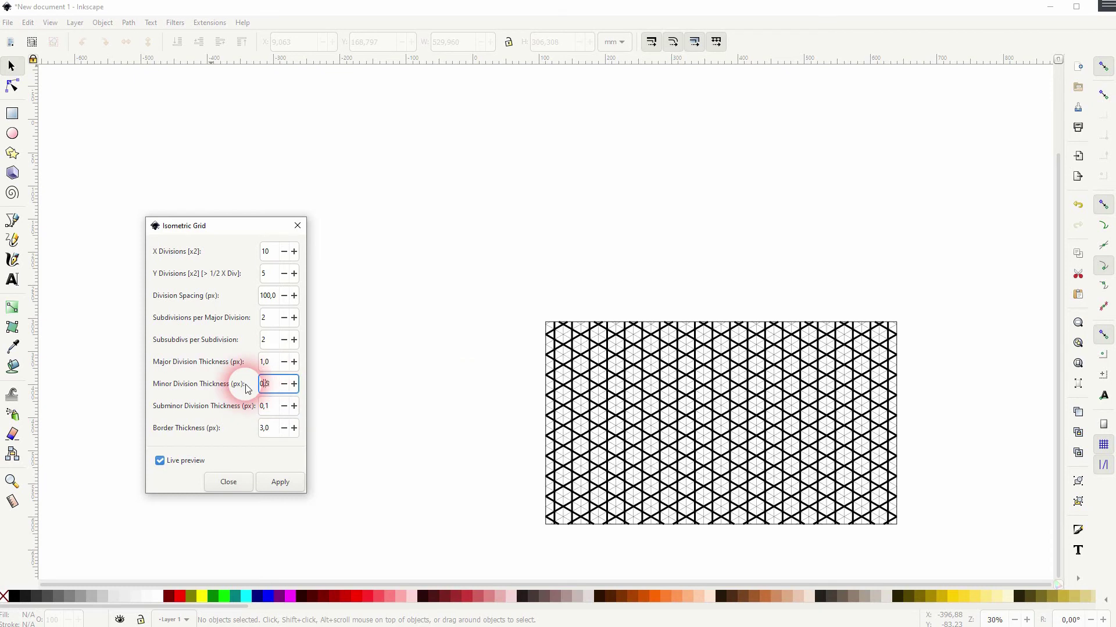
pyautogui.click(283, 409)
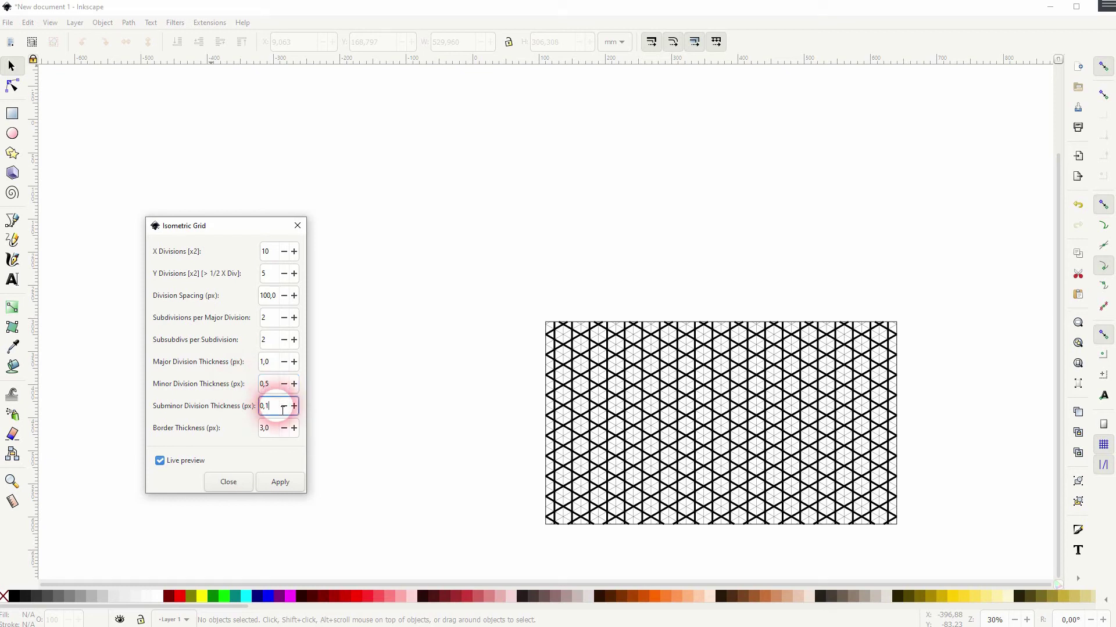
pyautogui.moveTo(283, 408); pyautogui.dragTo(251, 410)
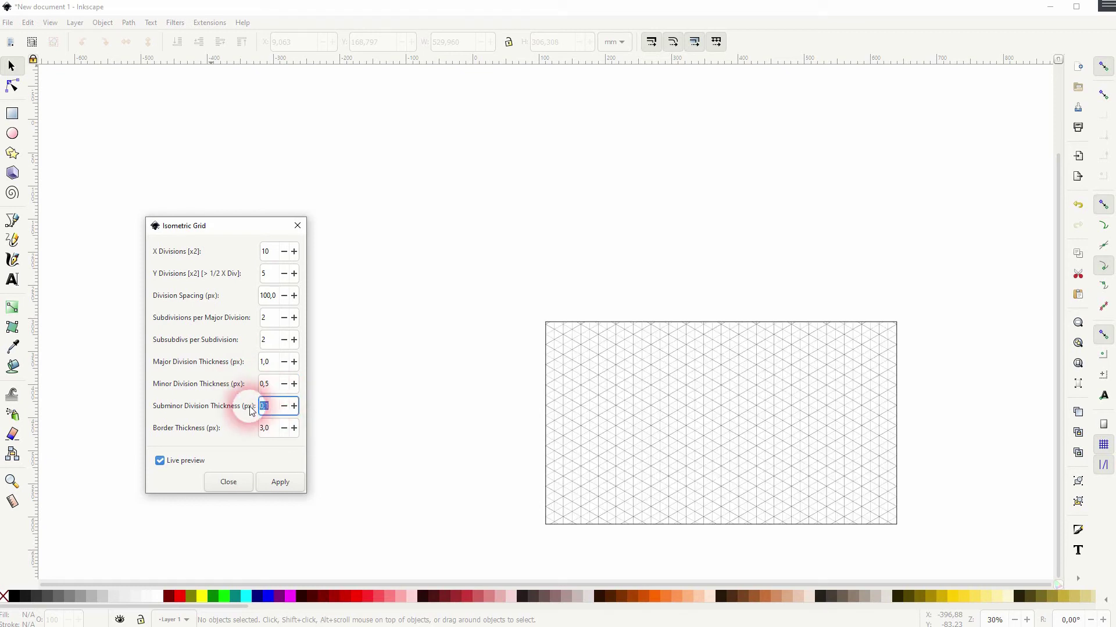
pyautogui.write('5')
pyautogui.click(277, 387)
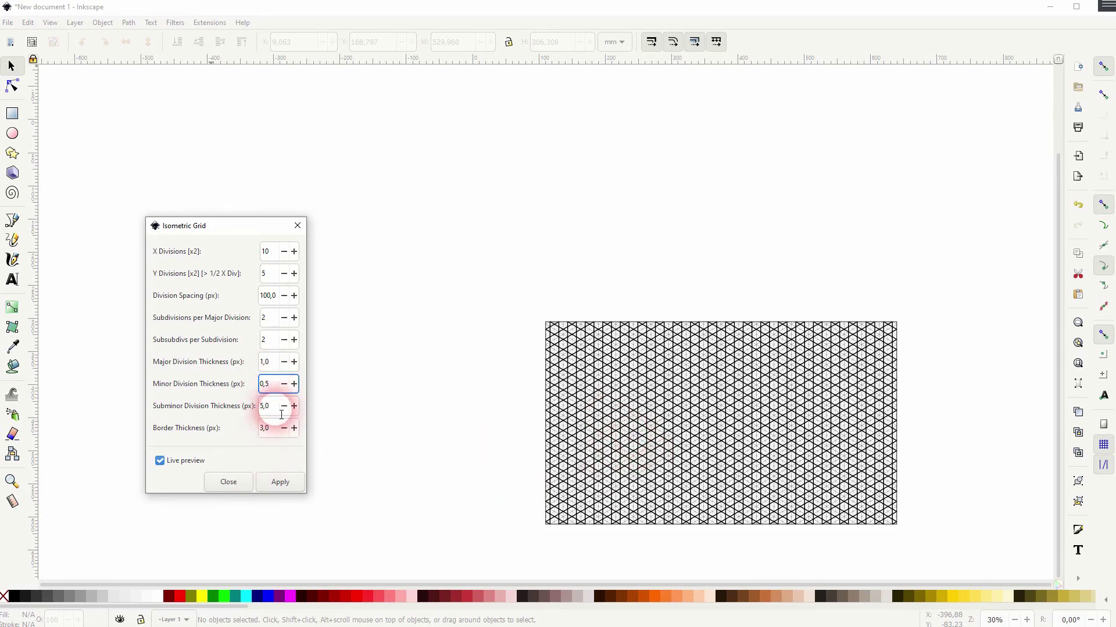
pyautogui.moveTo(274, 407); pyautogui.dragTo(234, 416)
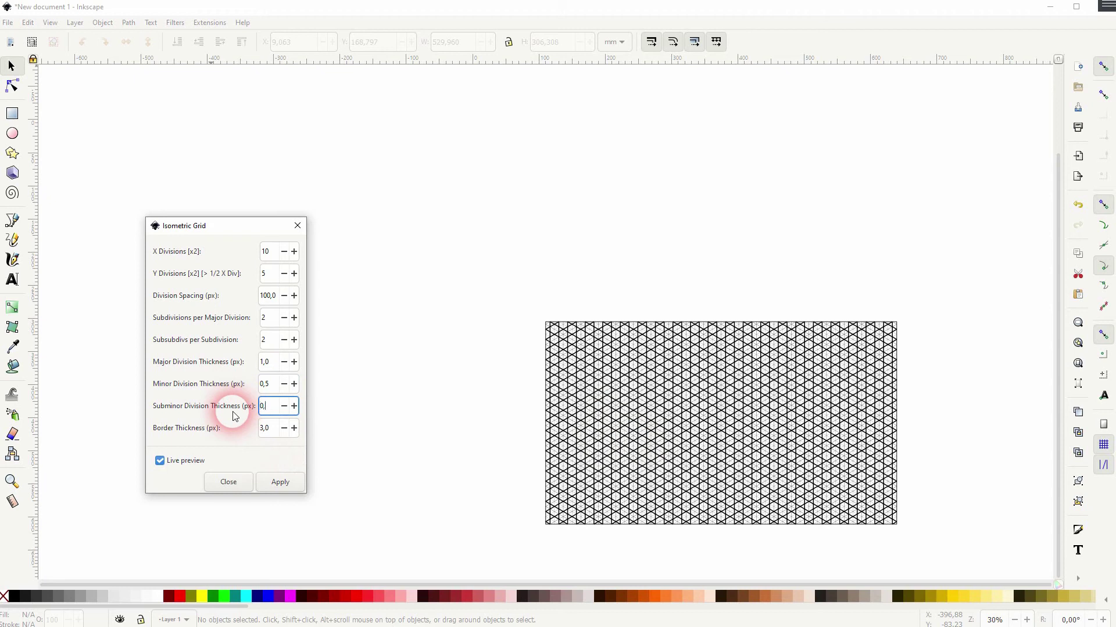
pyautogui.write('0,1')
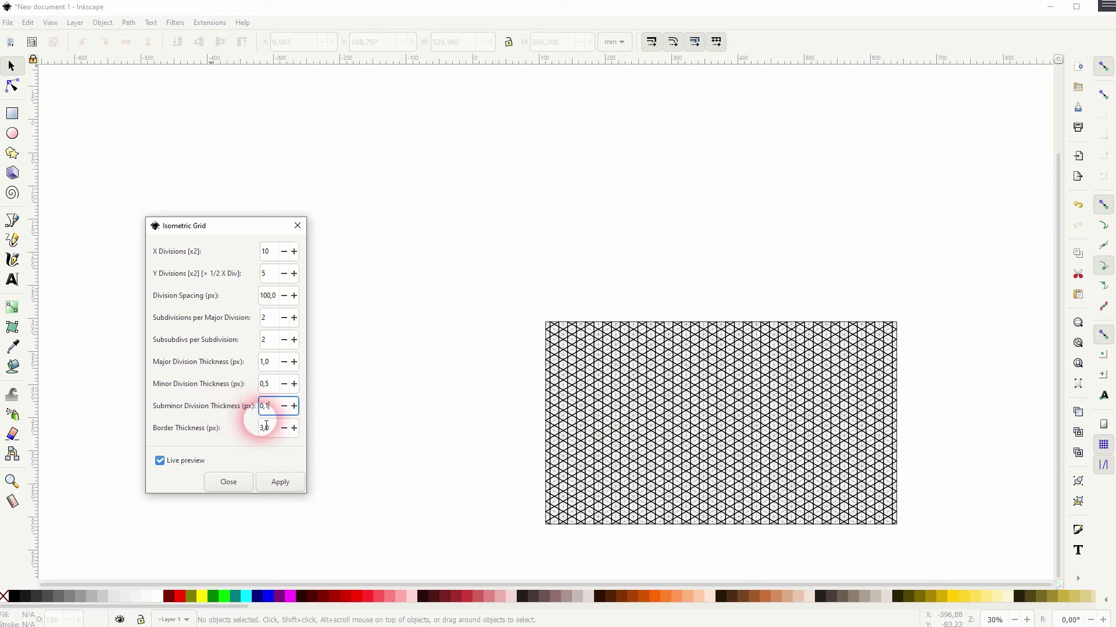
pyautogui.click(274, 431)
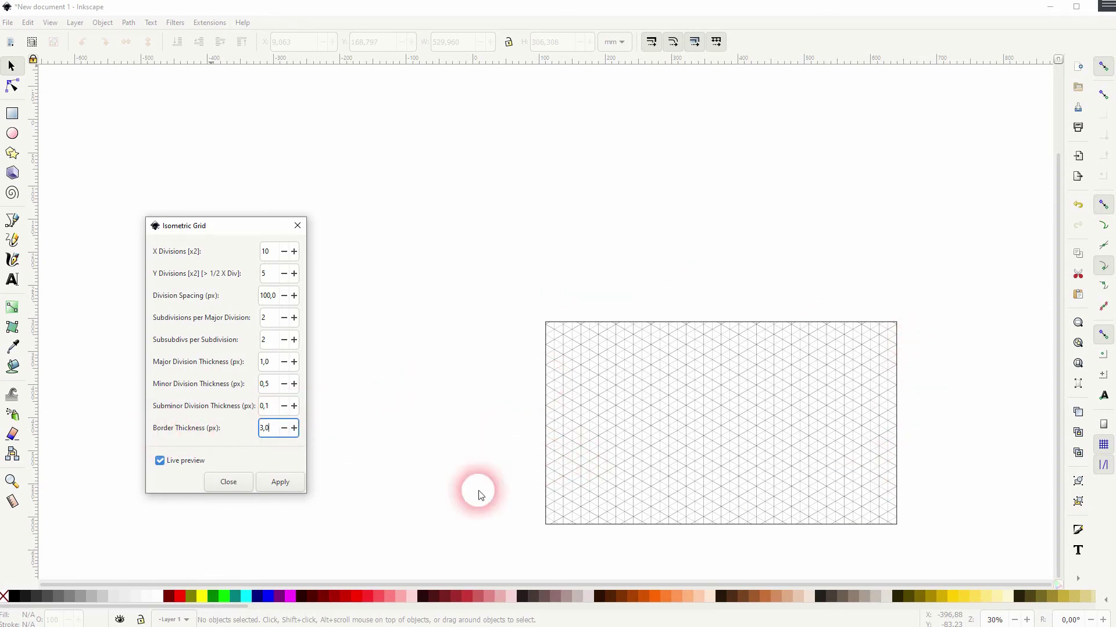
# Preview a 30 px Border Thickness, set it back to 3, and apply the grid
pyautogui.moveTo(284, 428); pyautogui.dragTo(215, 430)
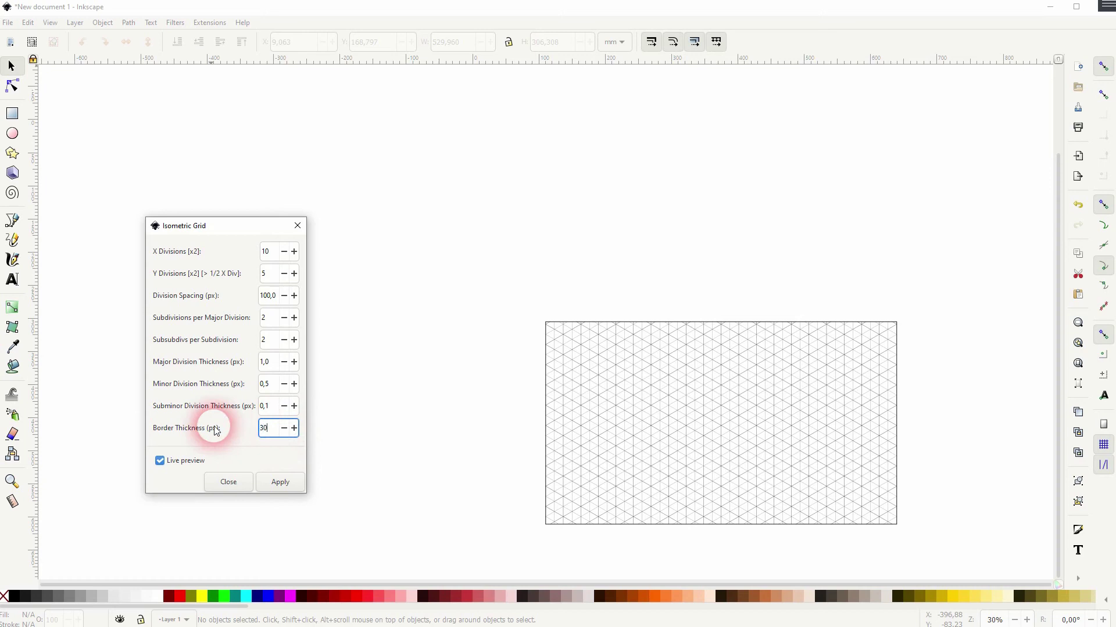
pyautogui.click(277, 408)
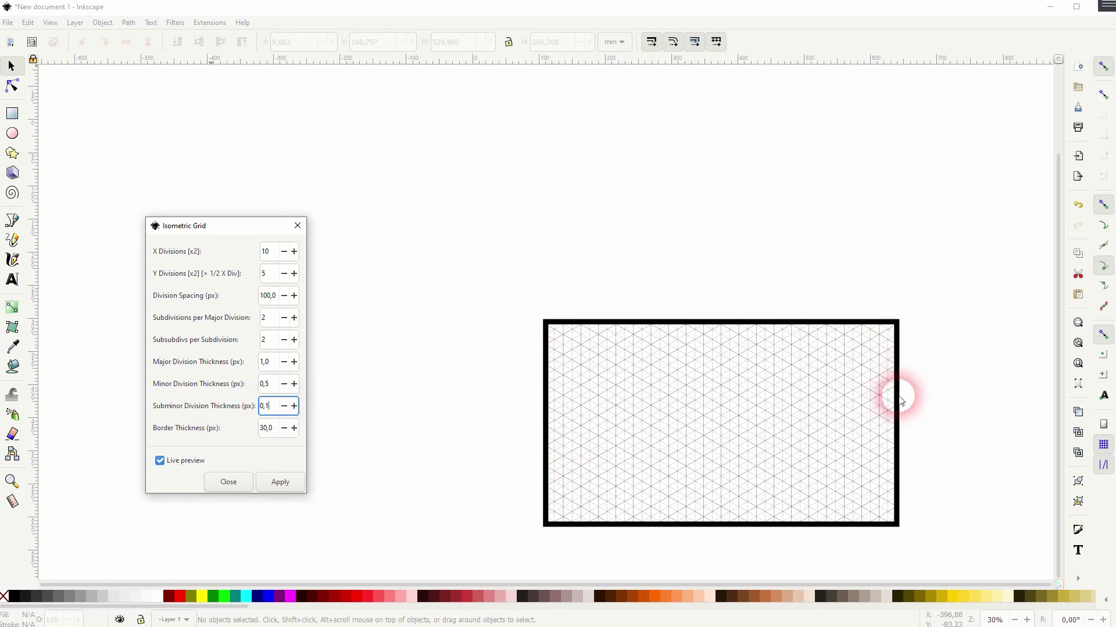
pyautogui.press('Tab')
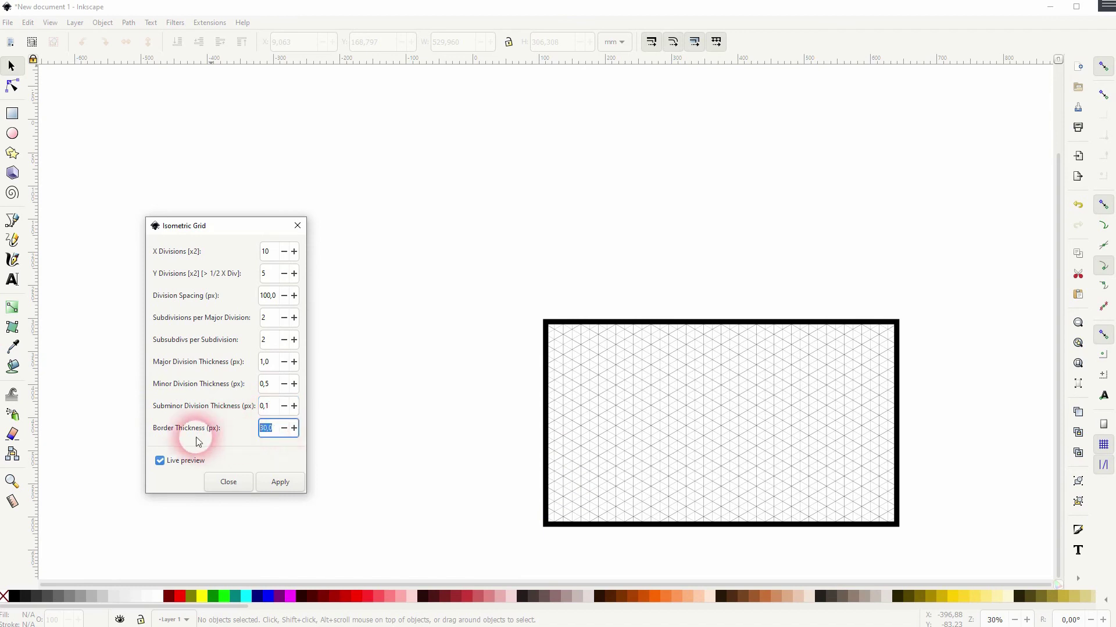
pyautogui.write('3')
pyautogui.click(277, 411)
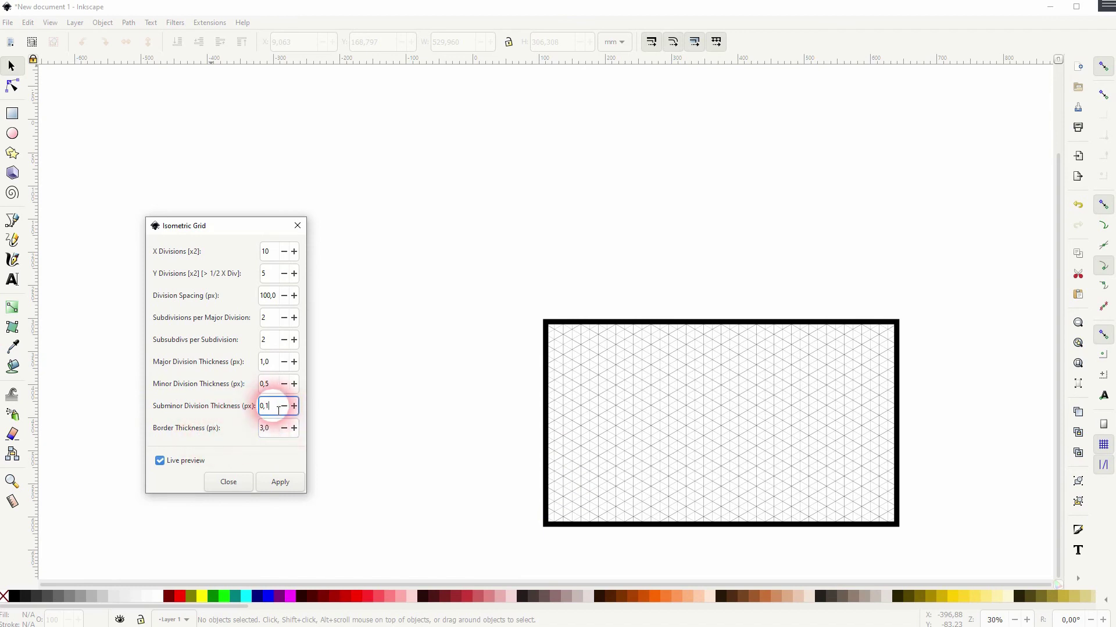
pyautogui.click(298, 482)
# Close the dialog and scale the grid group up to about 1039,863 x 601,023 mm
pyautogui.click(297, 226)
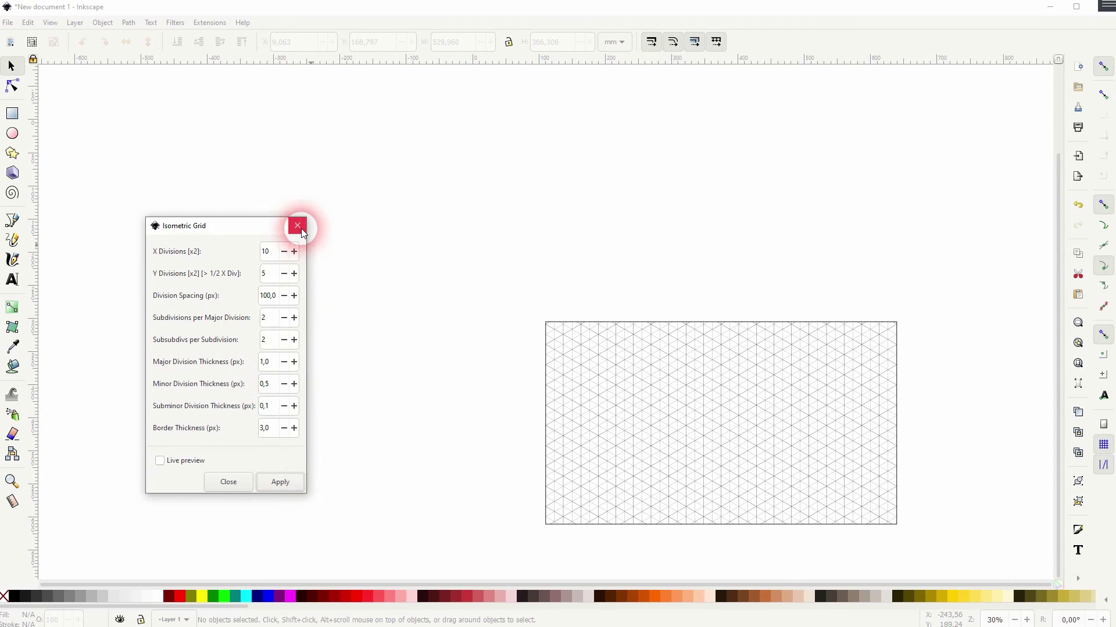
pyautogui.click(661, 367)
pyautogui.moveTo(542, 318); pyautogui.dragTo(203, 111)
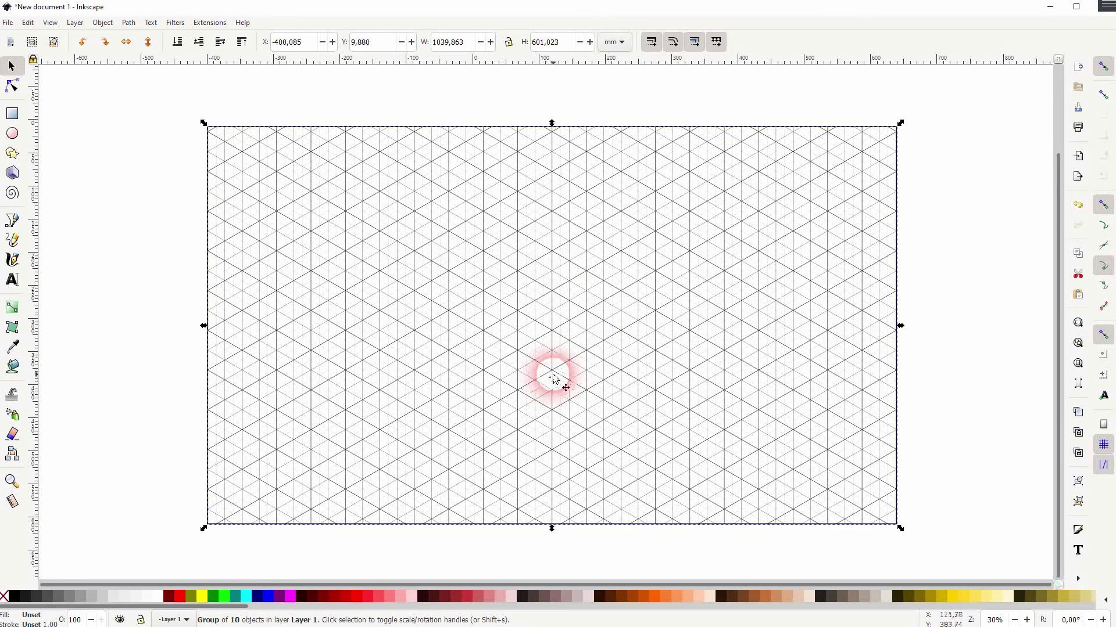
pyautogui.click(947, 436)
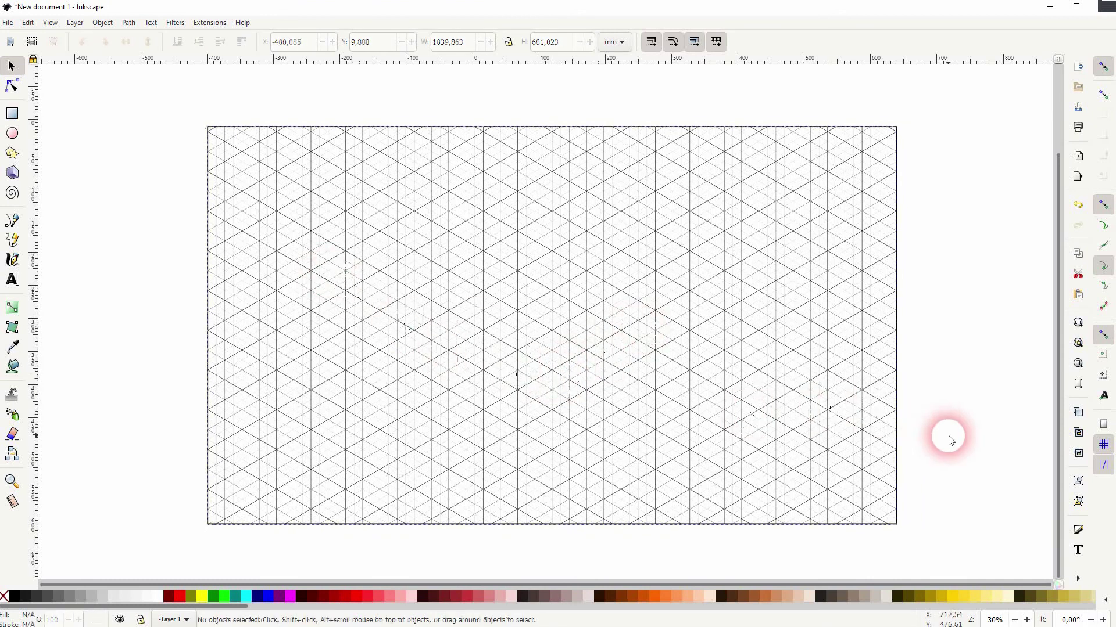